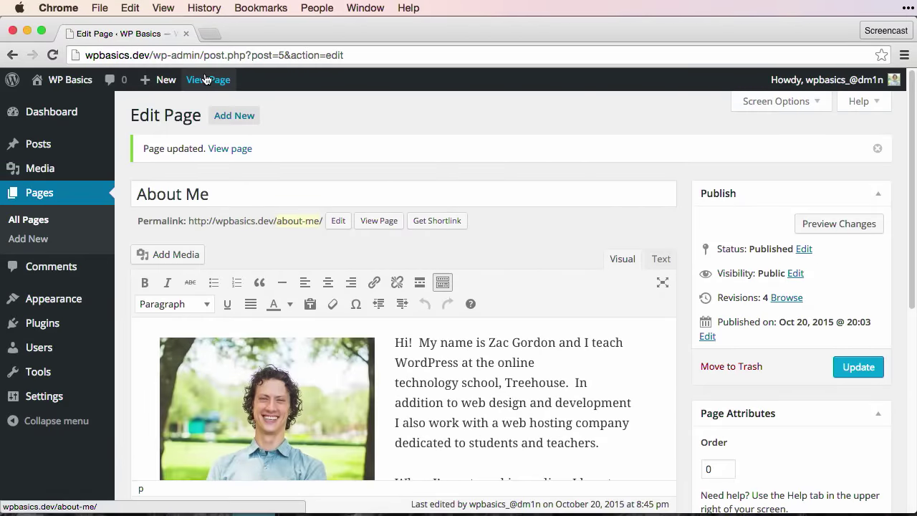
- Update the About Me page and bring up the sidebar's available widgets
{"action": "left_click", "coordinate": [208, 80]}
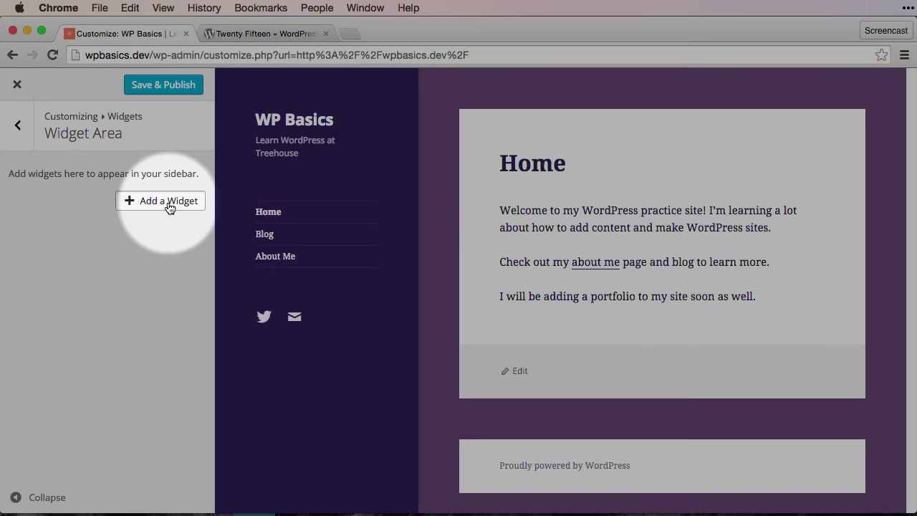
{"action": "left_click", "coordinate": [169, 203]}
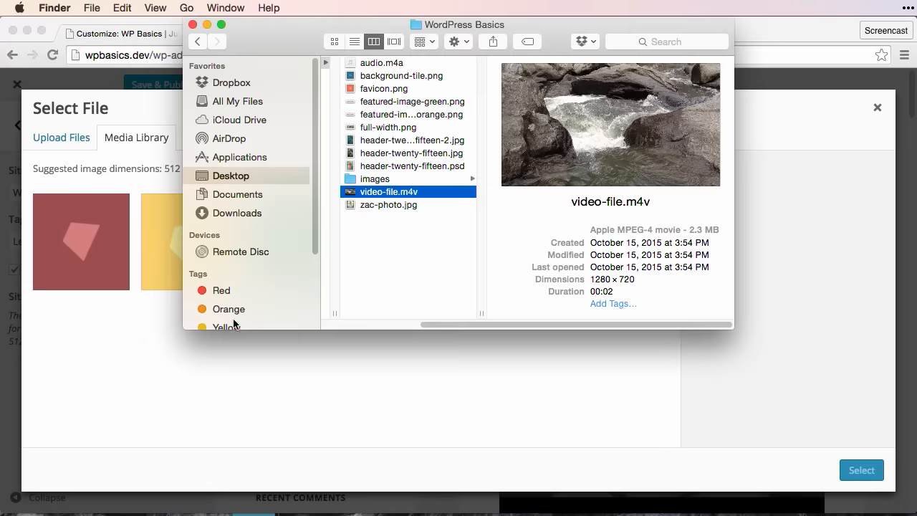
- Drag favicon.png from the WordPress Basics folder into the media library upload
{"action": "left_click_drag", "start_coordinate": [380, 89], "coordinate": [155, 352]}
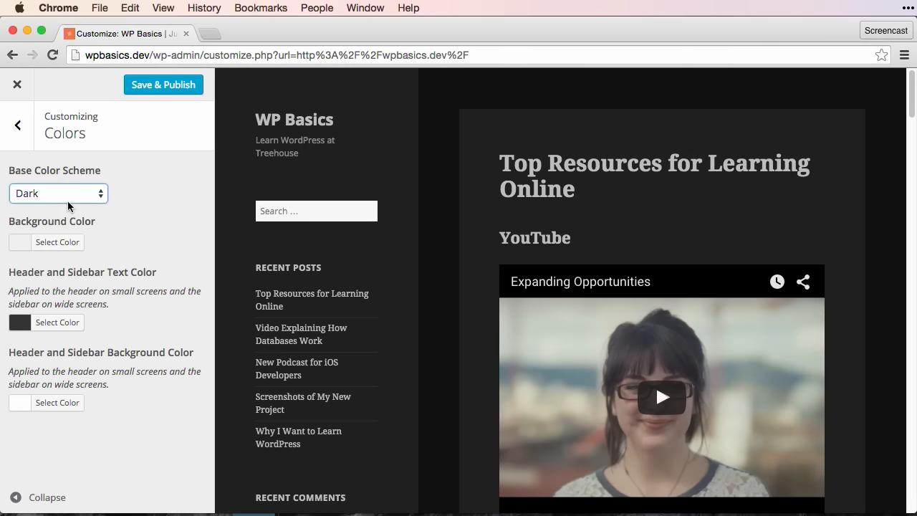
- Switch the Twenty Fifteen base color scheme to Yellow, then to Pink
{"action": "left_click", "coordinate": [71, 210]}
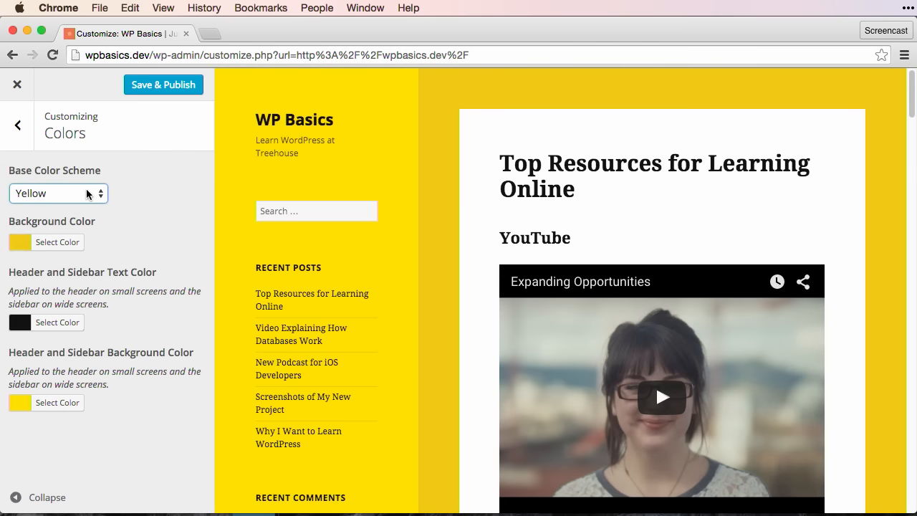
{"action": "left_click", "coordinate": [57, 193]}
{"action": "left_click", "coordinate": [30, 207]}
{"action": "left_click", "coordinate": [57, 192]}
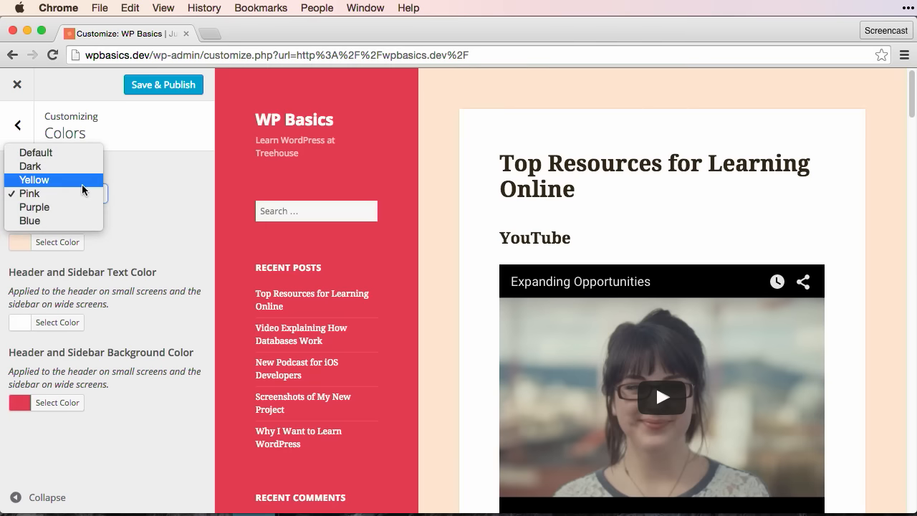